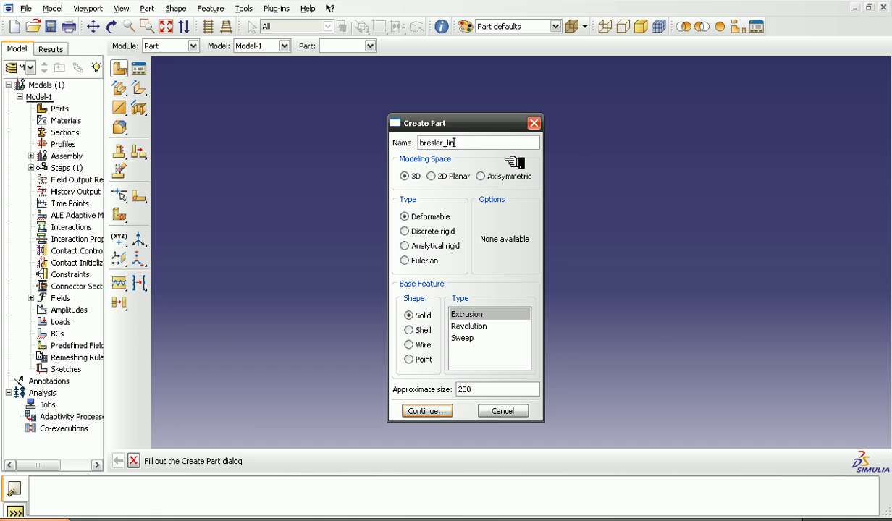
Create the bresler_lin part as a 2D planar deformable wire with an approximate size of 20
click(443, 177)
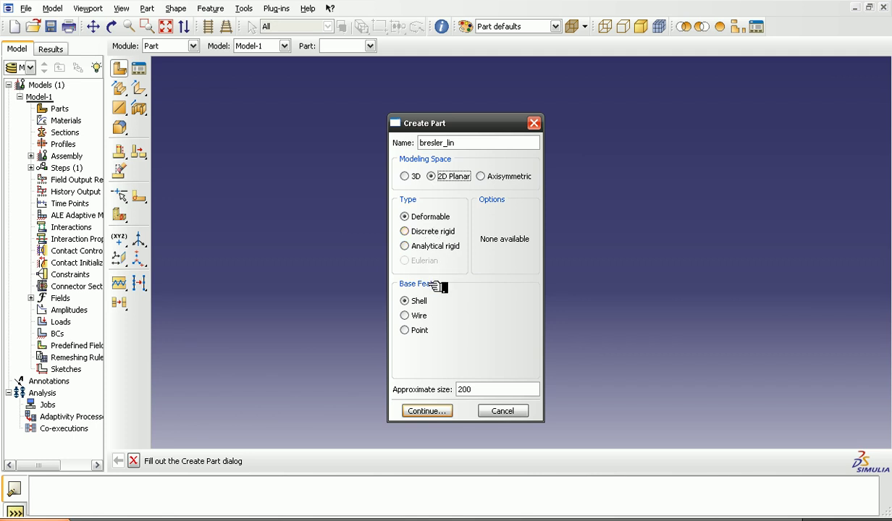
click(412, 317)
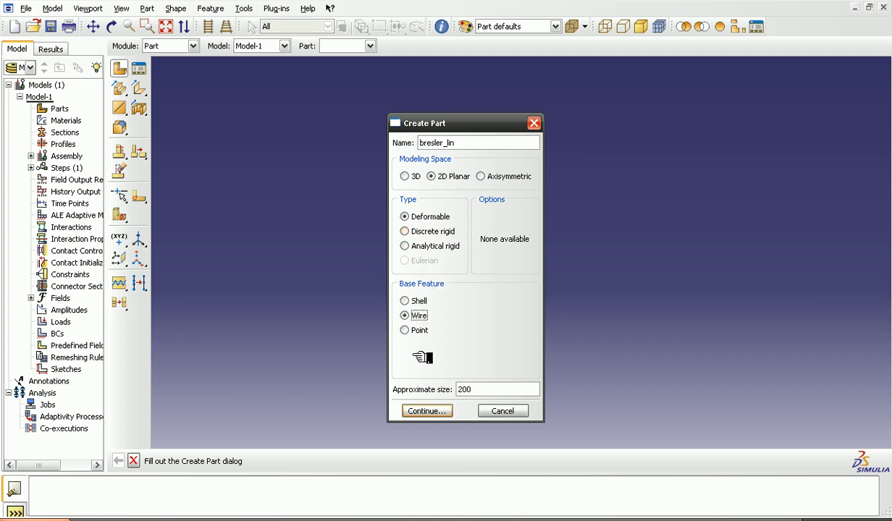
click(501, 393)
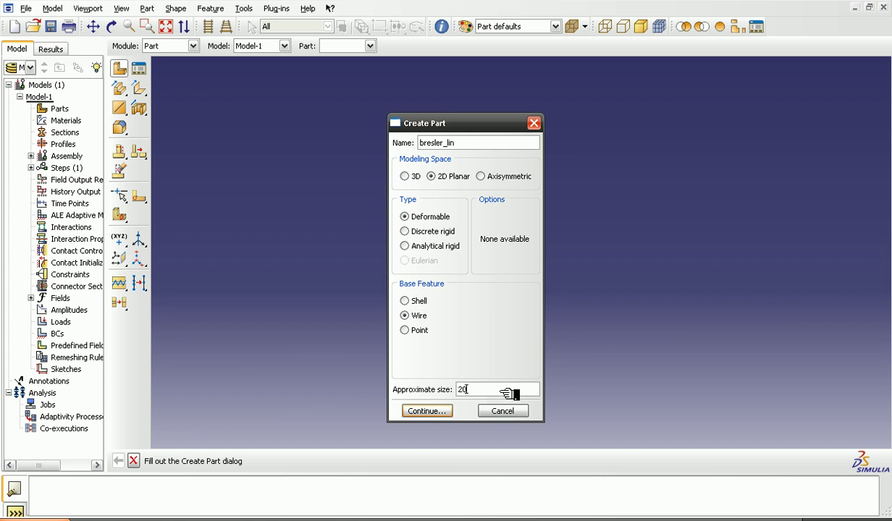
click(433, 411)
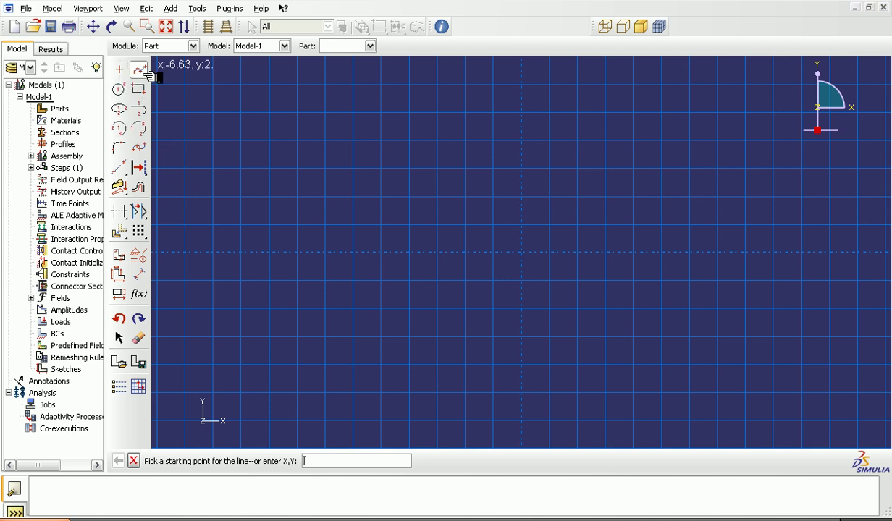
Sketch connected lines through (-4.5, -1.5), (-3, 2.5), (-1, -1.5), (0.5, 2.5) and (2, -1.5), returning along the bottom nodes to the start
click(270, 336)
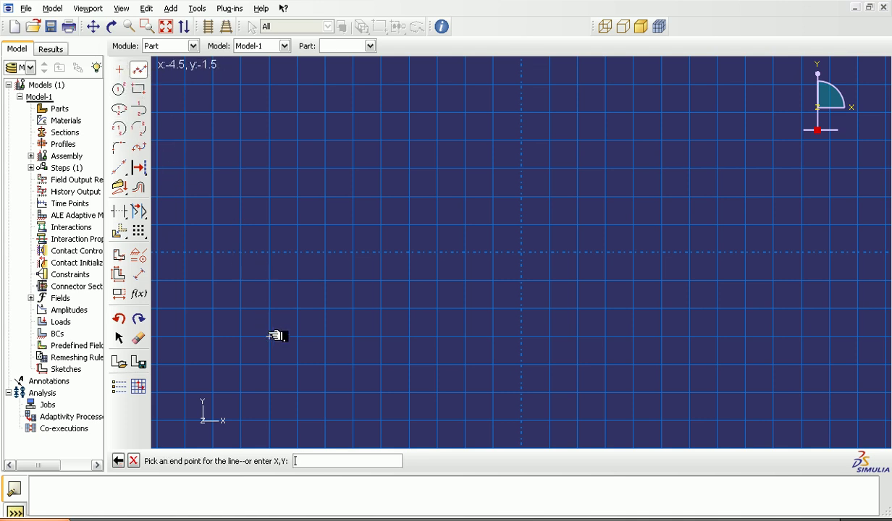
click(353, 113)
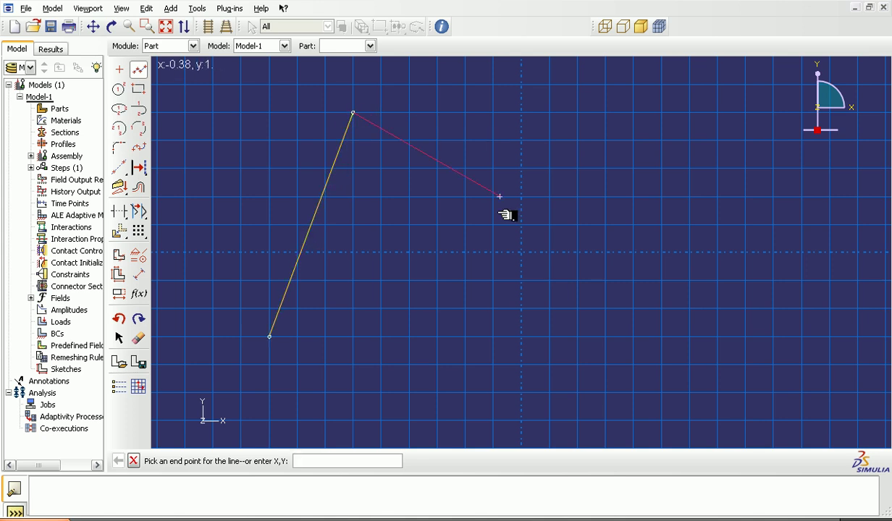
click(465, 336)
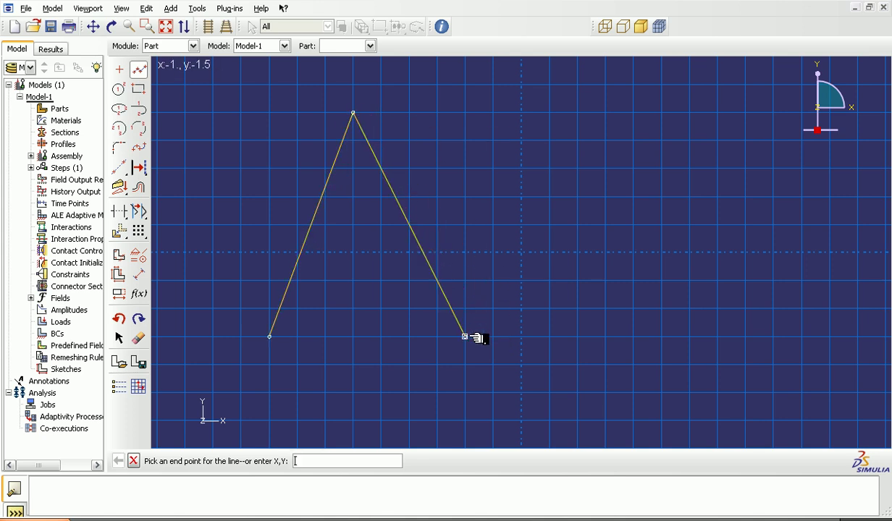
click(549, 113)
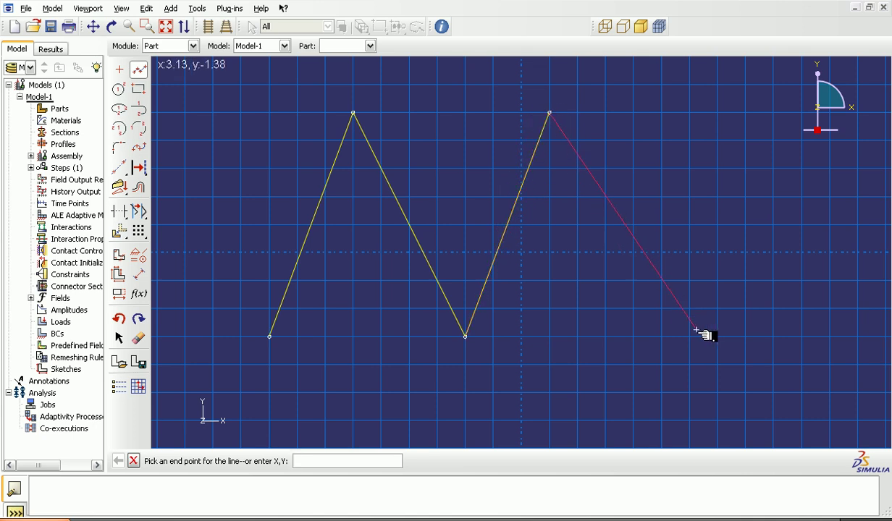
click(633, 336)
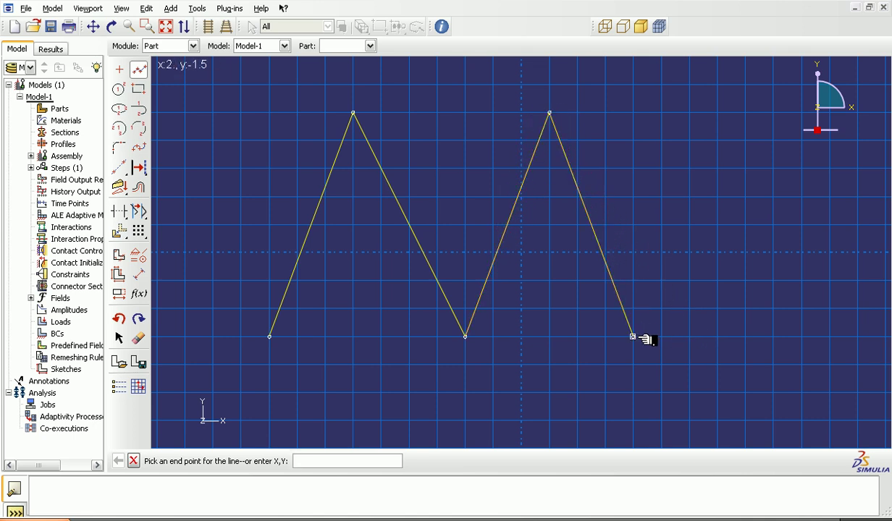
click(466, 337)
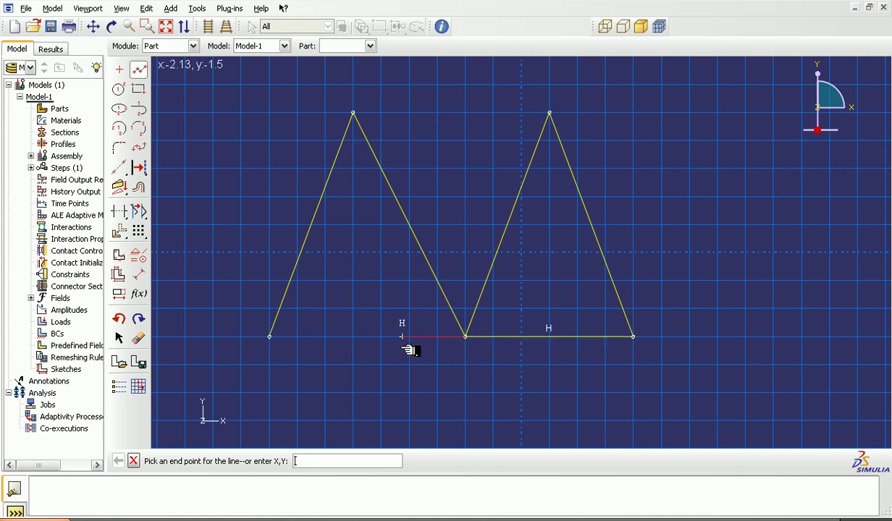
click(269, 337)
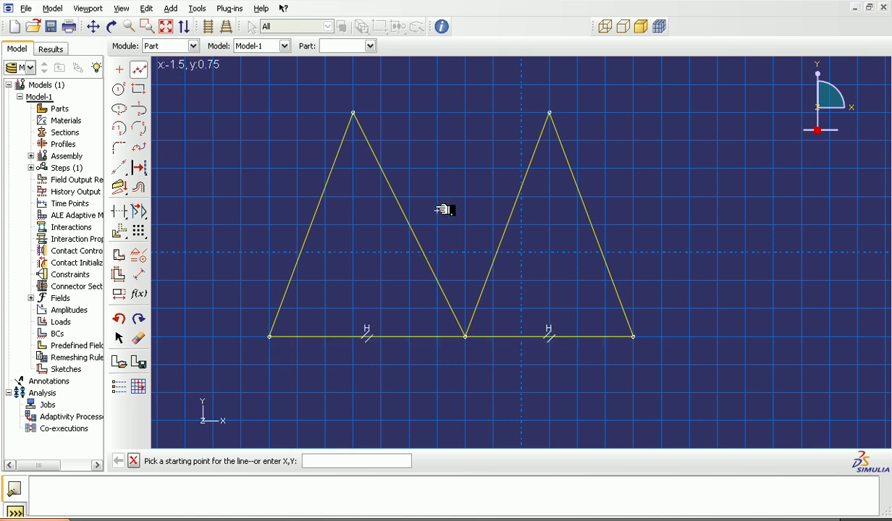
Draw the top chord of the truss from (-3, 2.5) to (0.5, 2.5) and finish the wire sketch
click(141, 71)
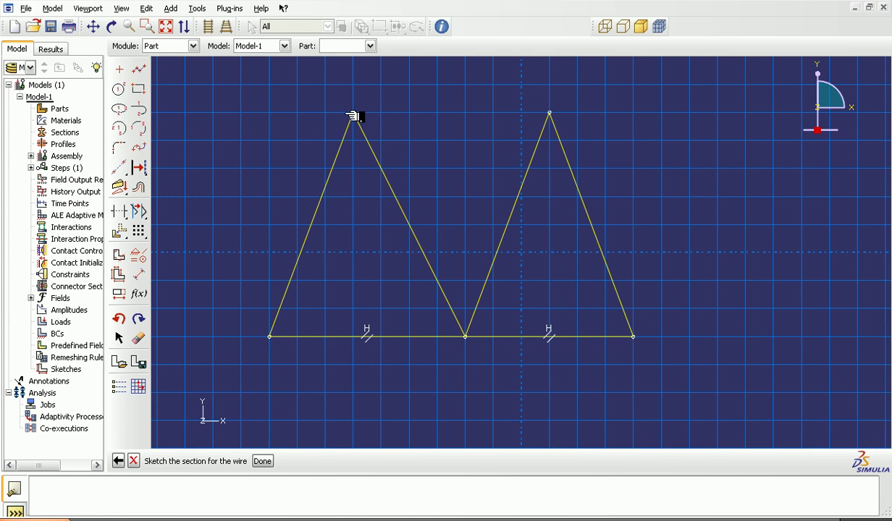
click(139, 69)
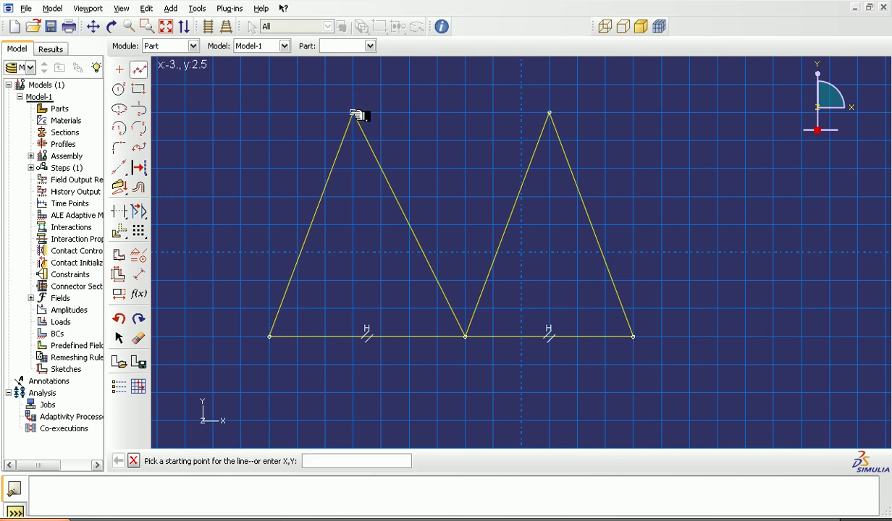
click(352, 113)
click(549, 113)
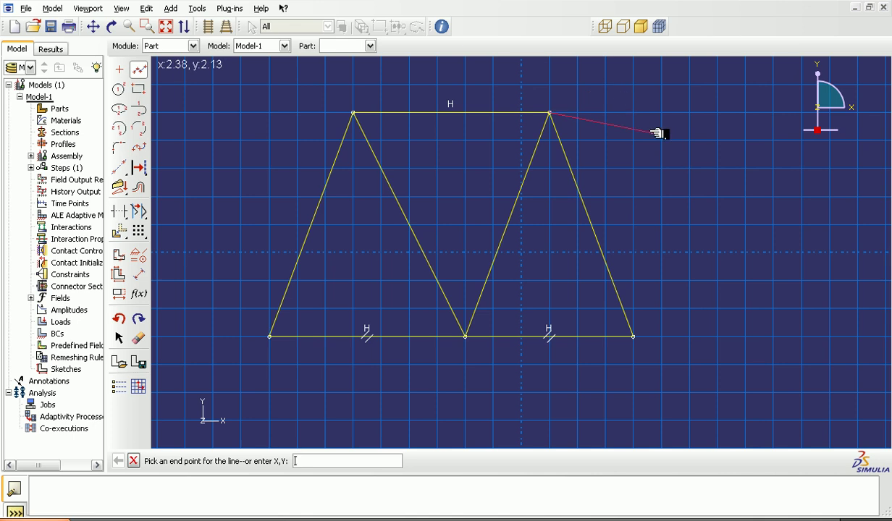
middle_click(609, 127)
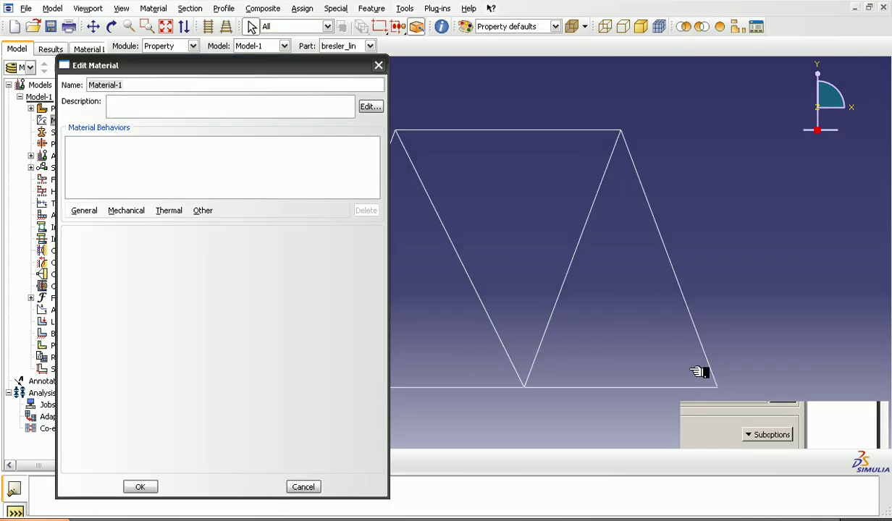
click(378, 65)
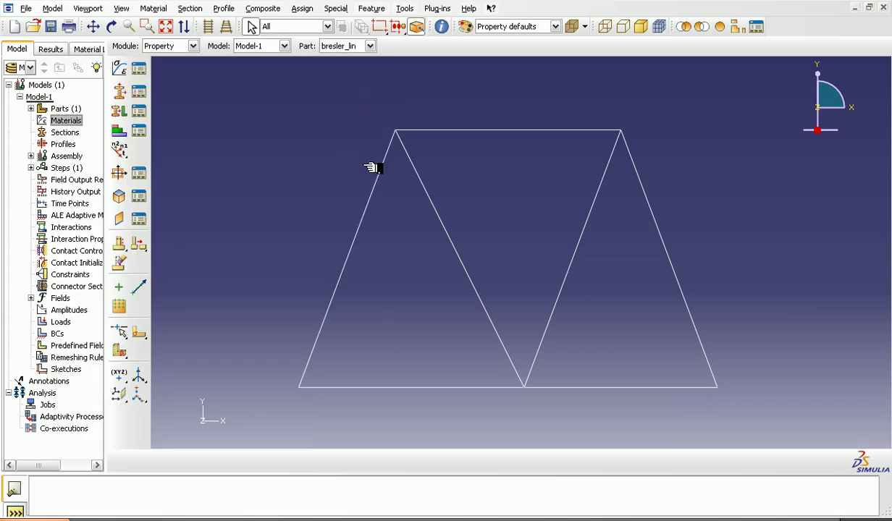
right_click(76, 119)
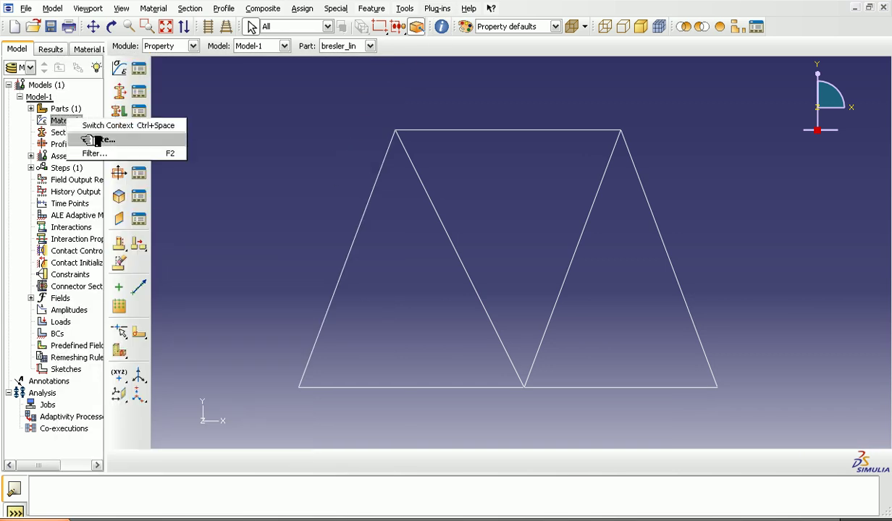
click(84, 137)
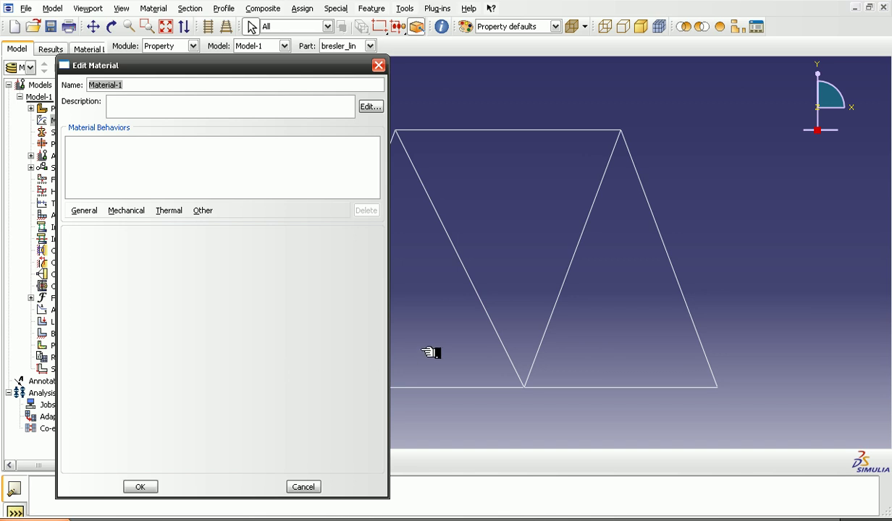
key(Escape)
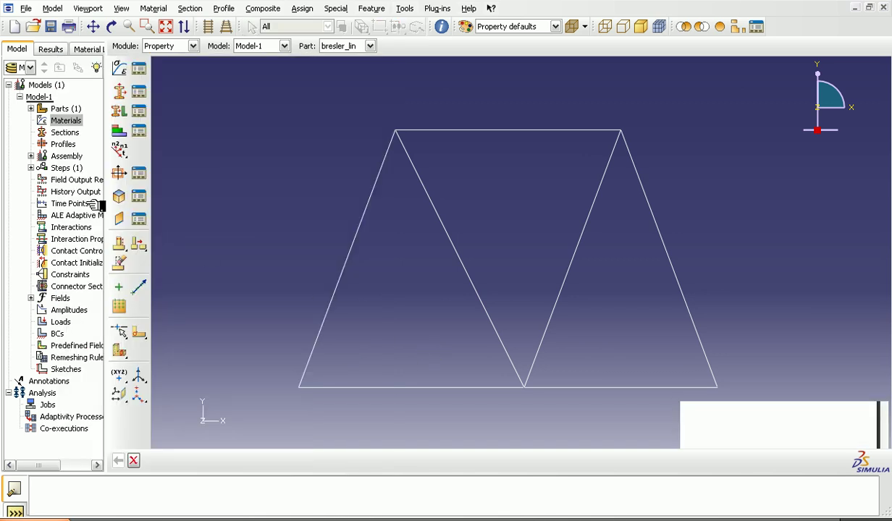
Start a new material in the material manager and name it steel
click(142, 70)
click(193, 102)
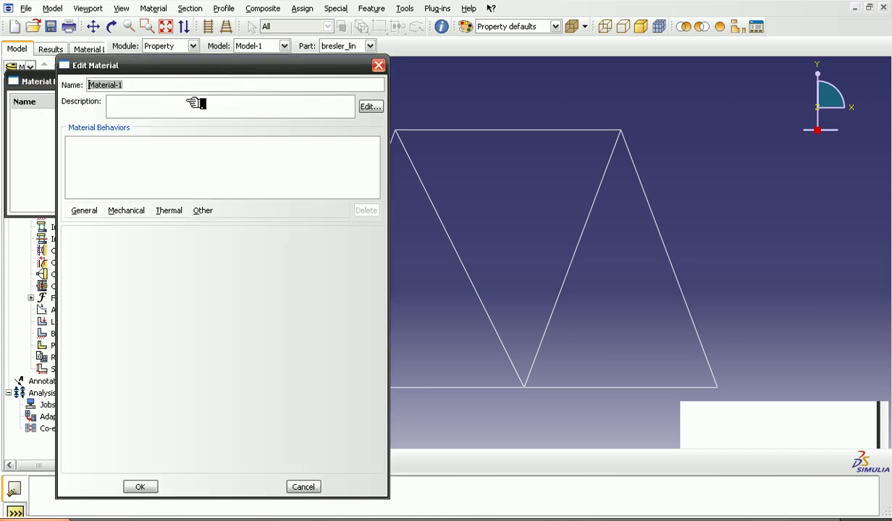
text(steel)
click(196, 106)
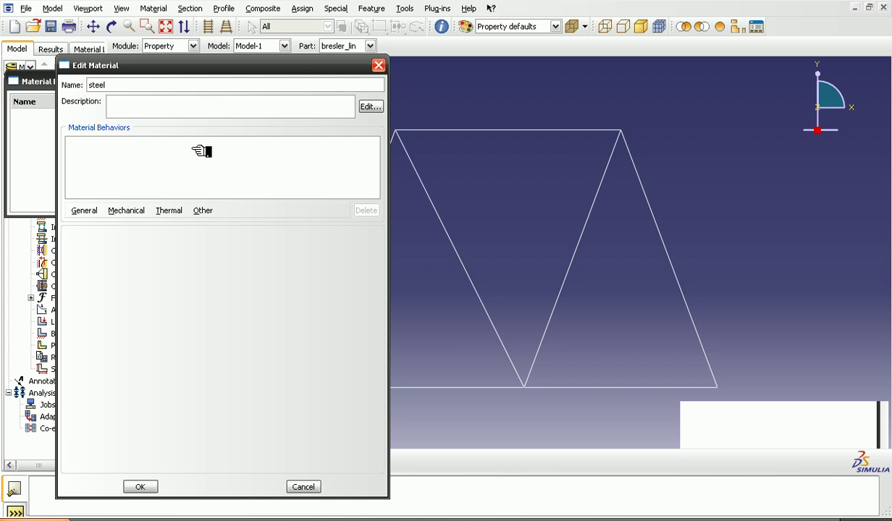
Give the steel material isotropic elasticity with Young's modulus 210e9 and Poisson's ratio 0.25, and save it
click(147, 212)
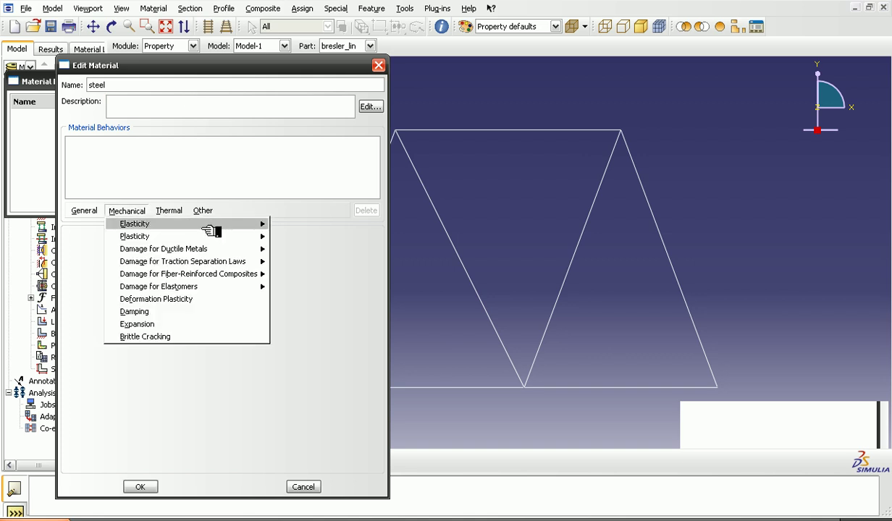
mouse_move(260, 228)
click(293, 226)
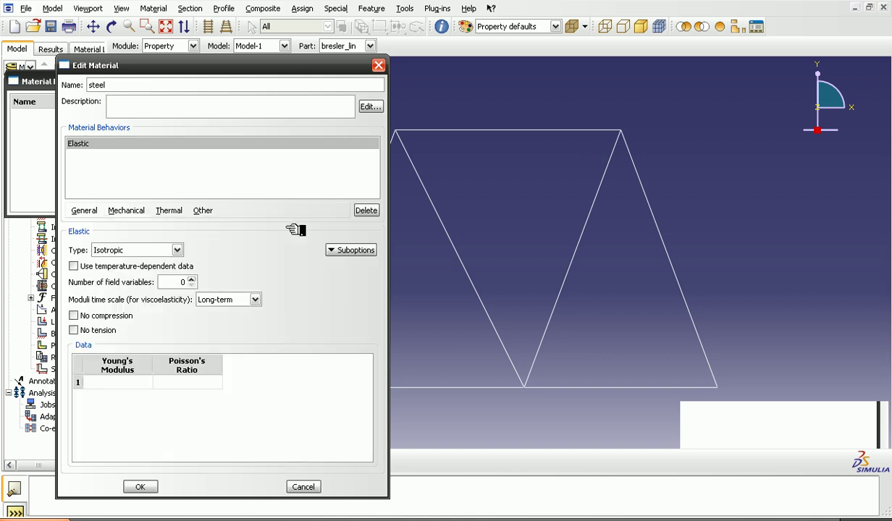
click(134, 383)
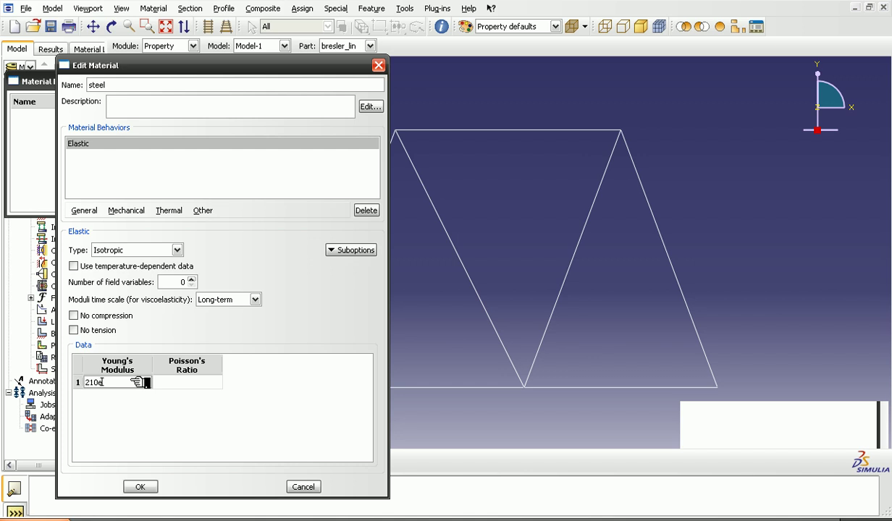
click(171, 383)
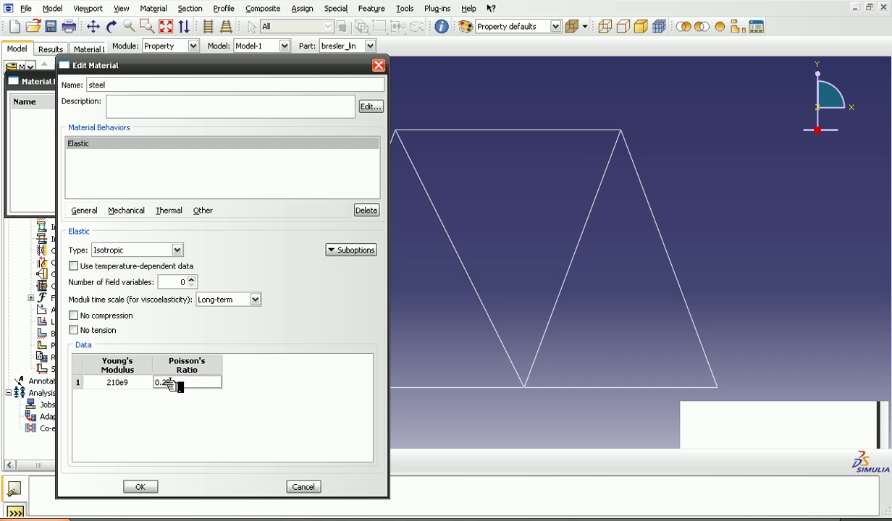
click(148, 486)
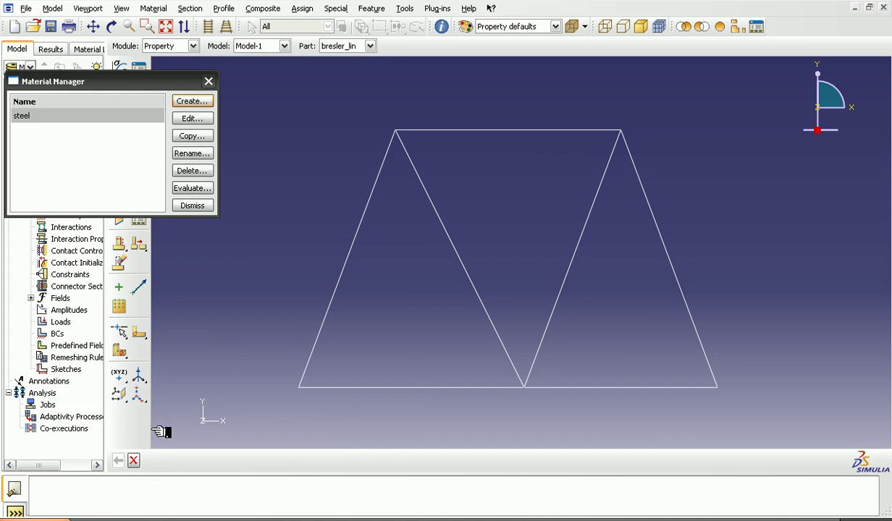
Try to evaluate the steel material, and close the material manager
click(205, 188)
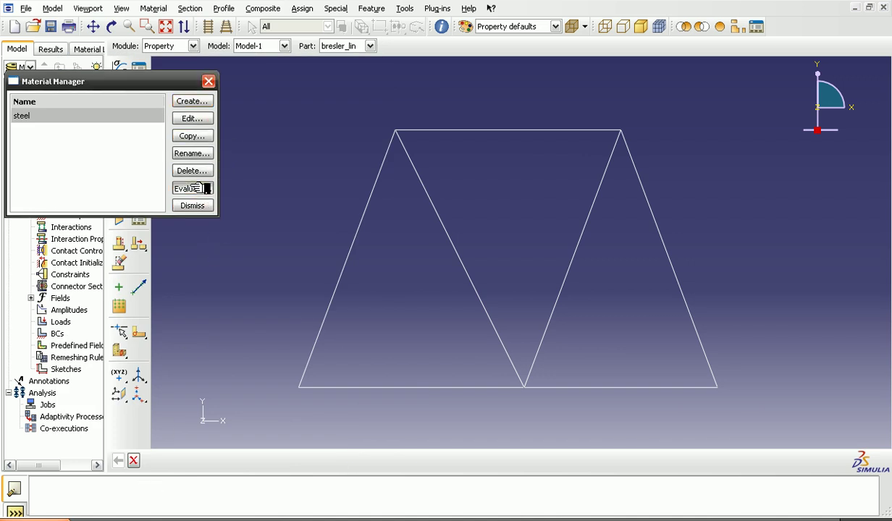
click(445, 279)
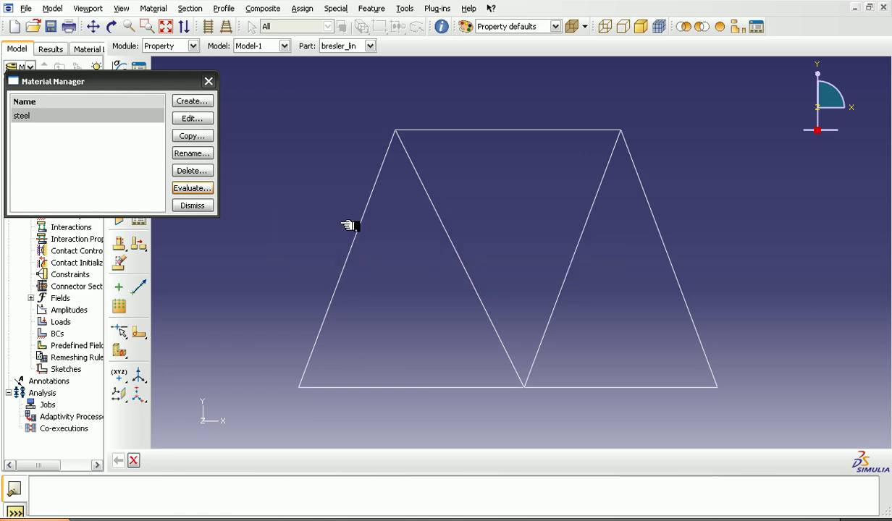
click(204, 101)
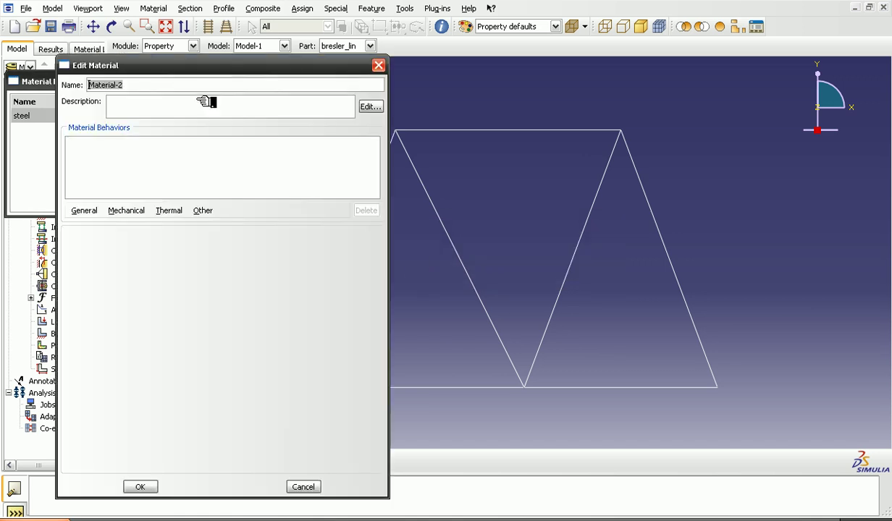
click(377, 66)
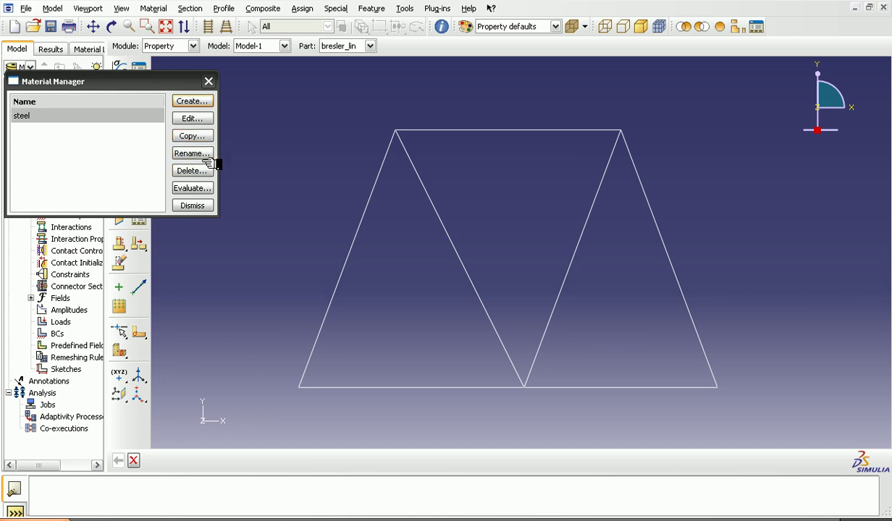
click(193, 188)
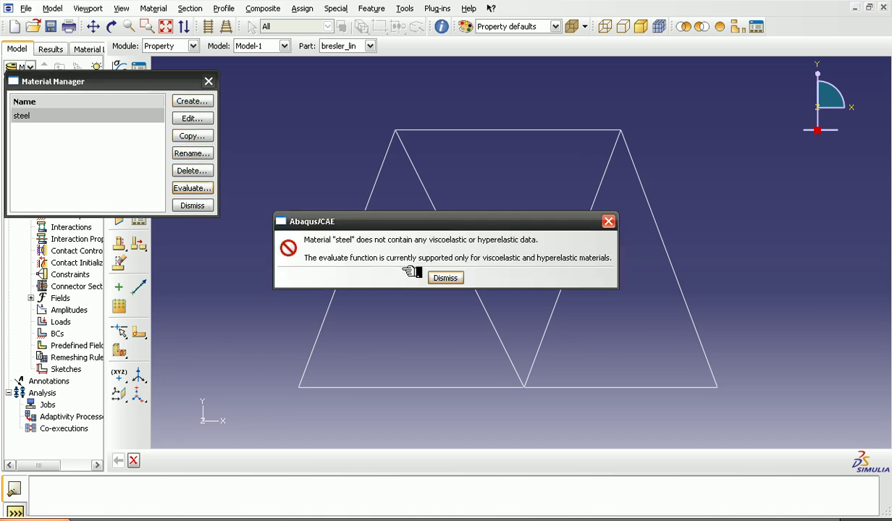
click(447, 278)
click(194, 209)
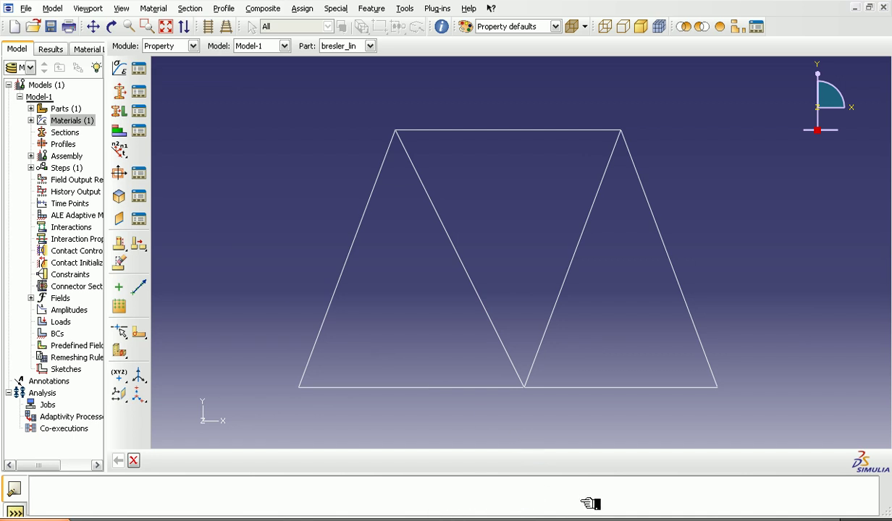
Start a new beam profile with the T shape
key(Down)
key(Down)
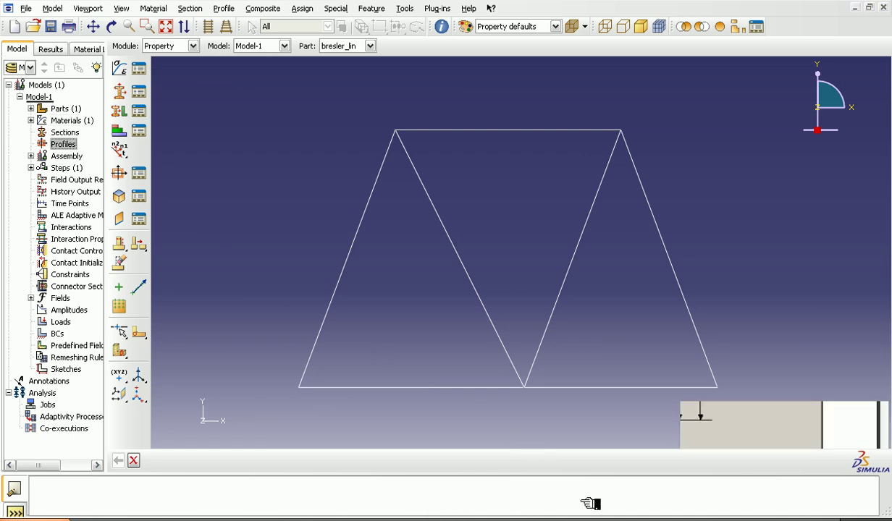
double_click(62, 145)
drag(87, 110, 116, 107)
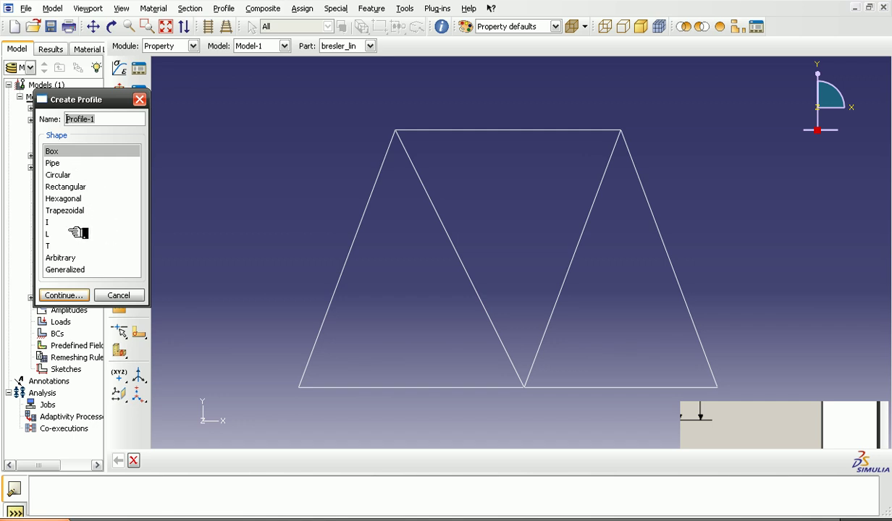
click(78, 164)
click(78, 175)
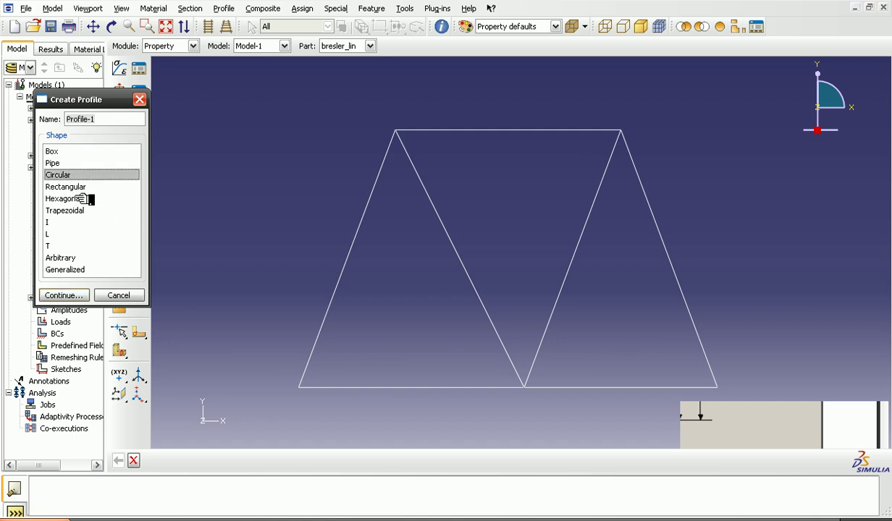
click(79, 187)
click(86, 199)
click(81, 210)
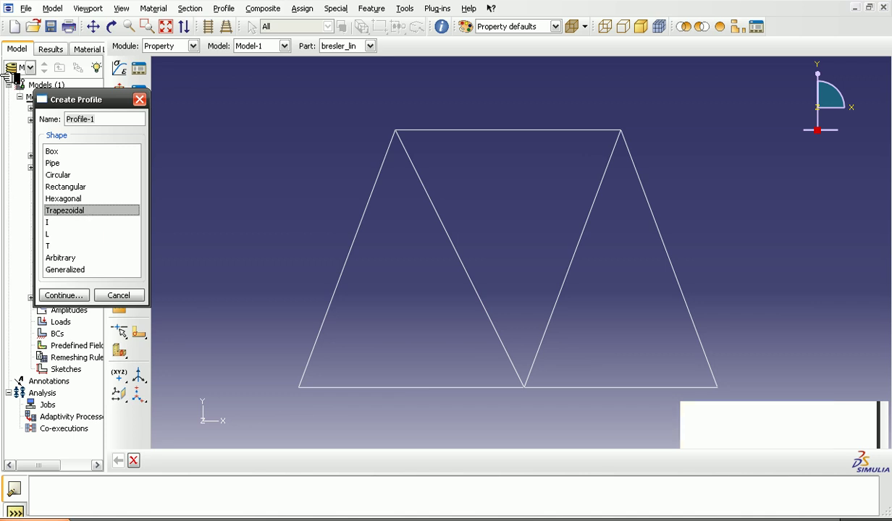
click(68, 246)
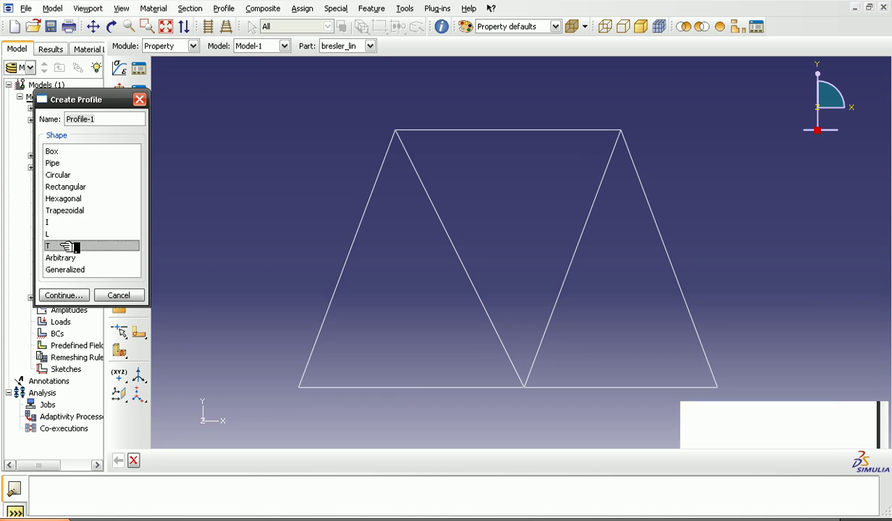
click(71, 293)
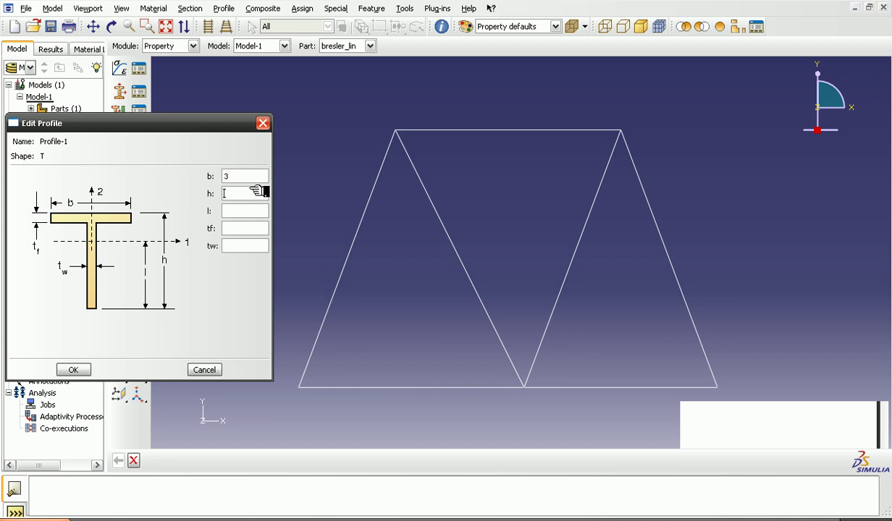
Give the T profile dimensions b 3, h 3, l 2, tf 1 and tw 1, and save it
text(3)
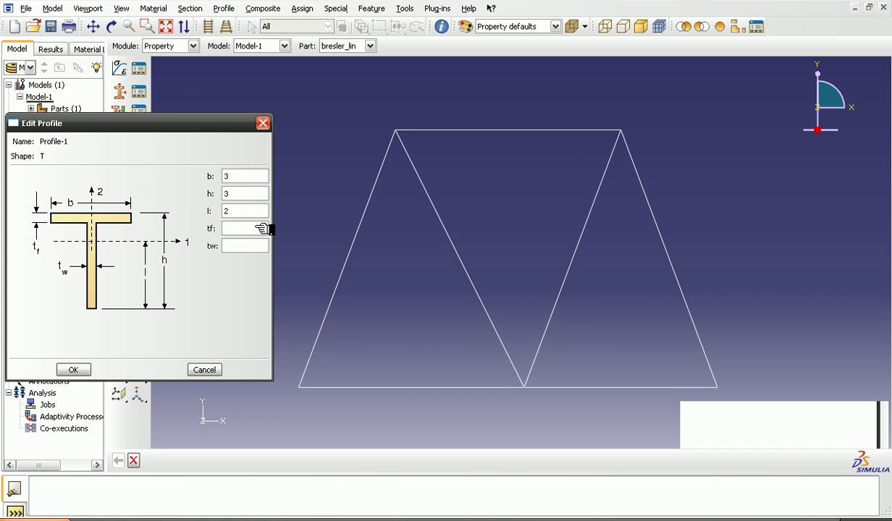
text(11)
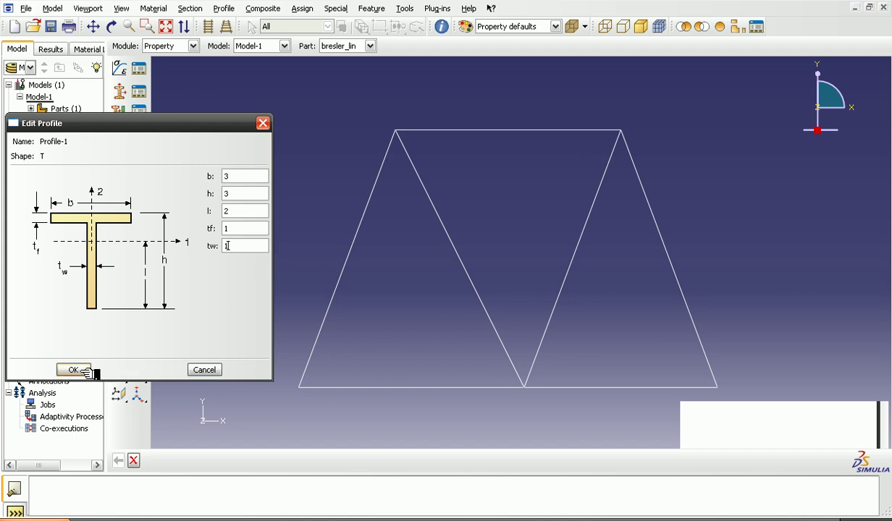
click(73, 370)
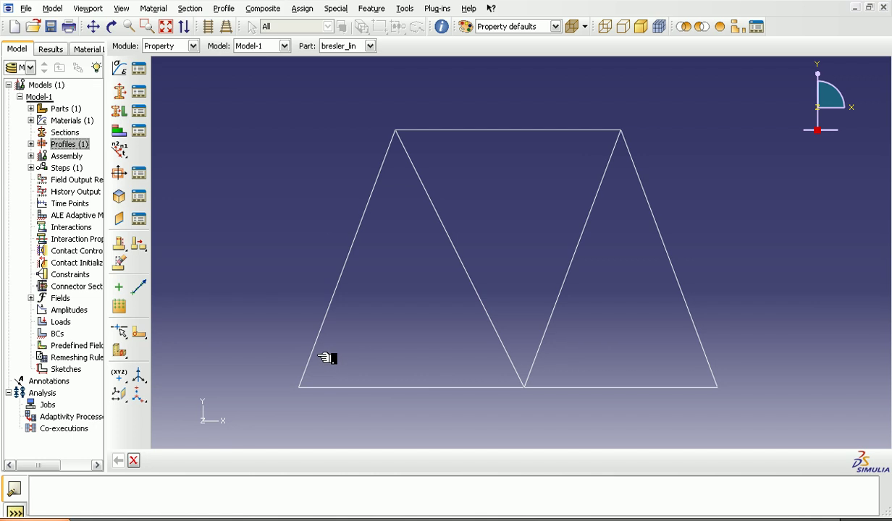
Start a new section named secciont with category Beam and type Beam
double_click(74, 133)
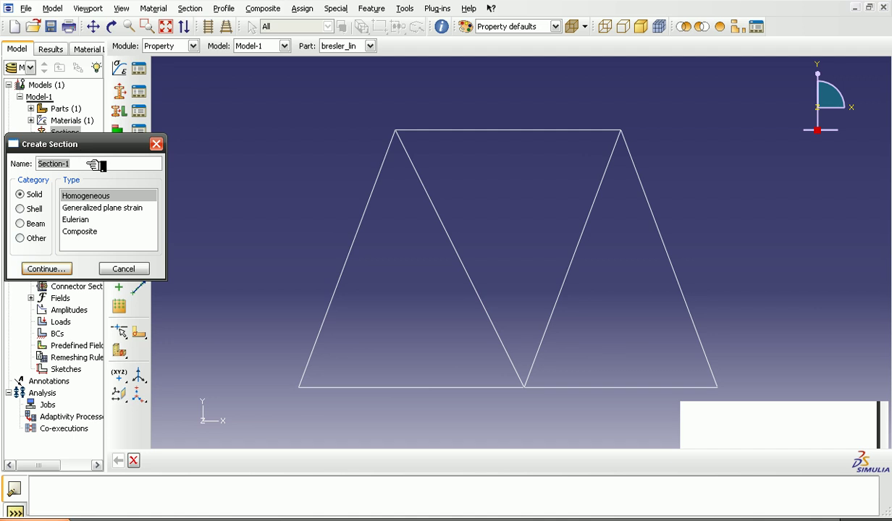
text(secc)
click(30, 223)
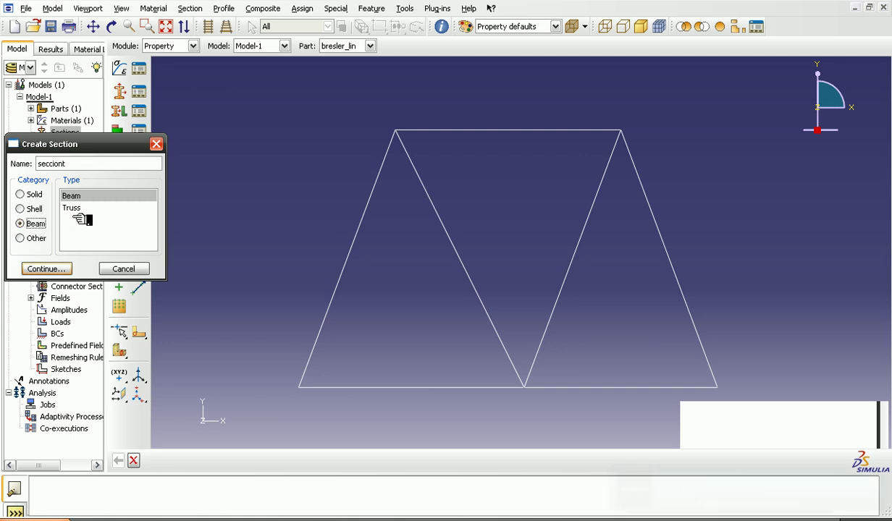
click(88, 196)
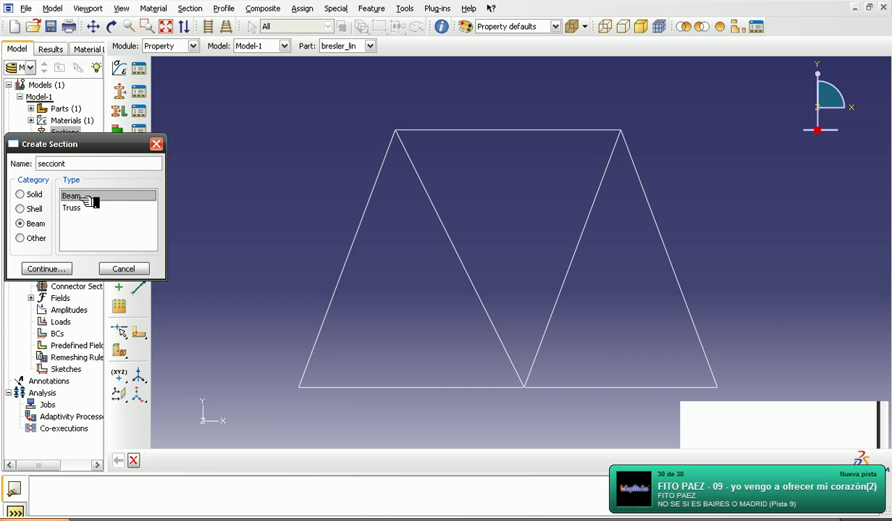
click(34, 209)
click(101, 208)
click(102, 220)
click(96, 232)
click(93, 244)
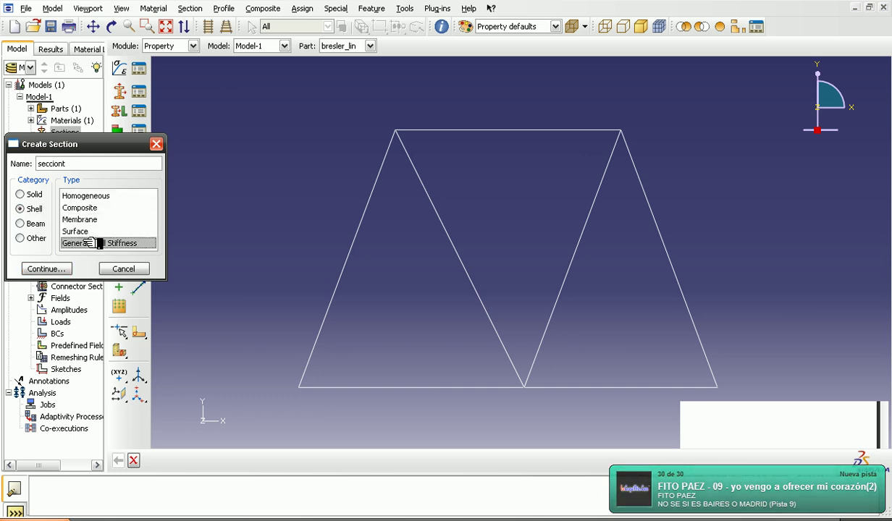
click(32, 224)
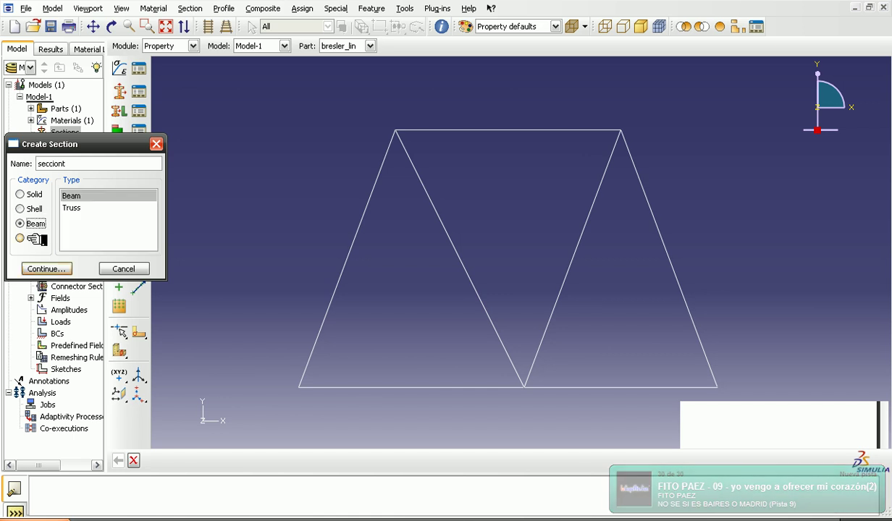
Continue to the beam section's definition with steel as its material
click(52, 268)
drag(177, 176, 248, 173)
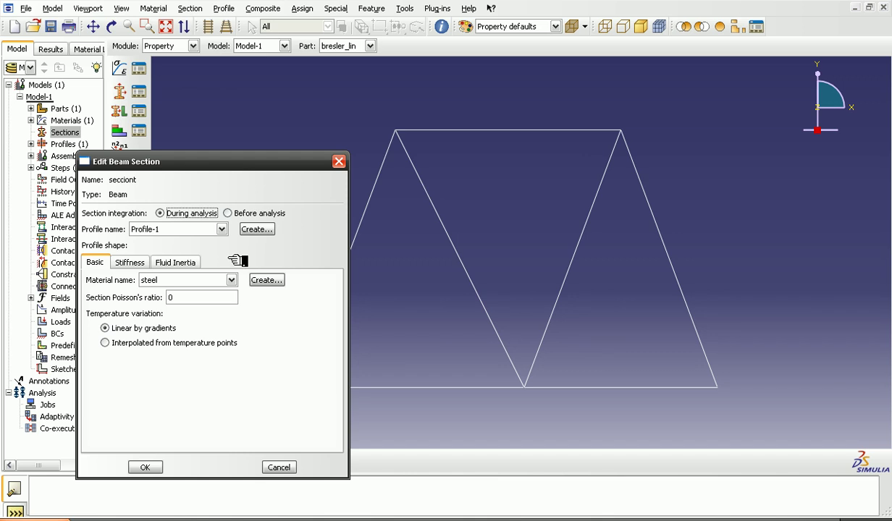
click(232, 280)
click(233, 280)
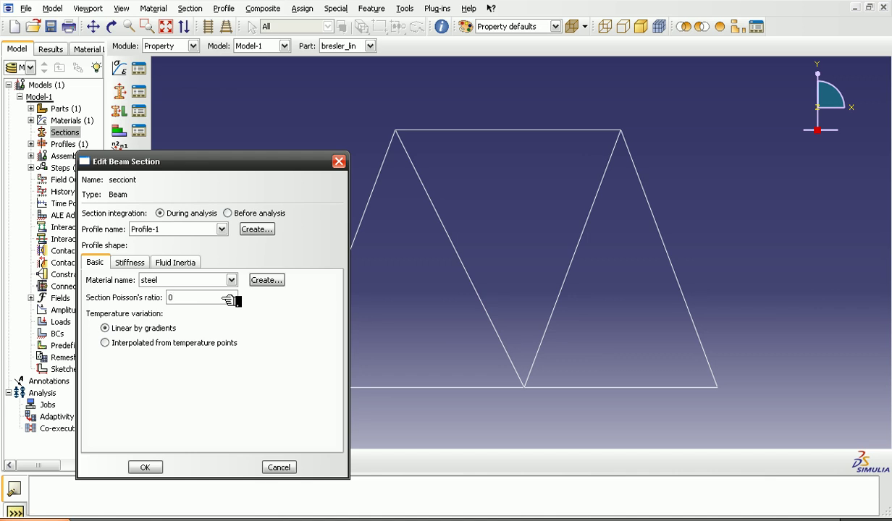
Set the section Poisson's ratio to .7 with section integration during analysis
text(6)
click(229, 214)
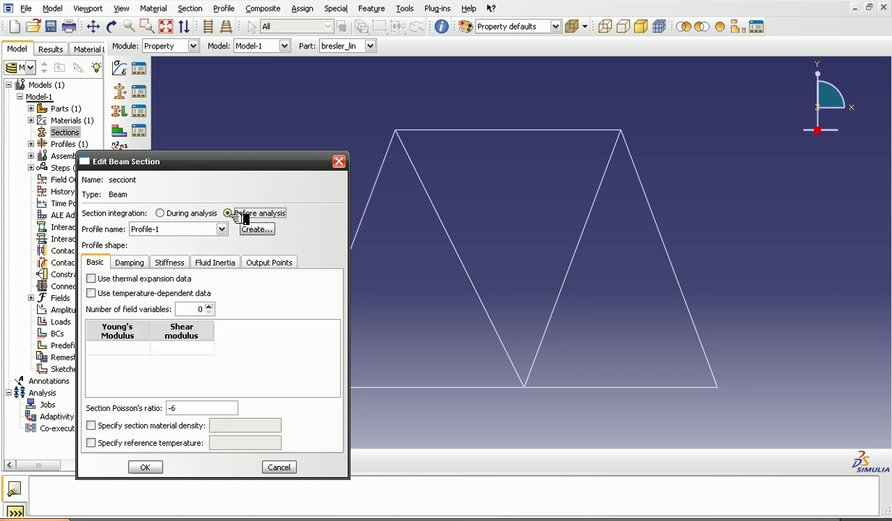
click(192, 214)
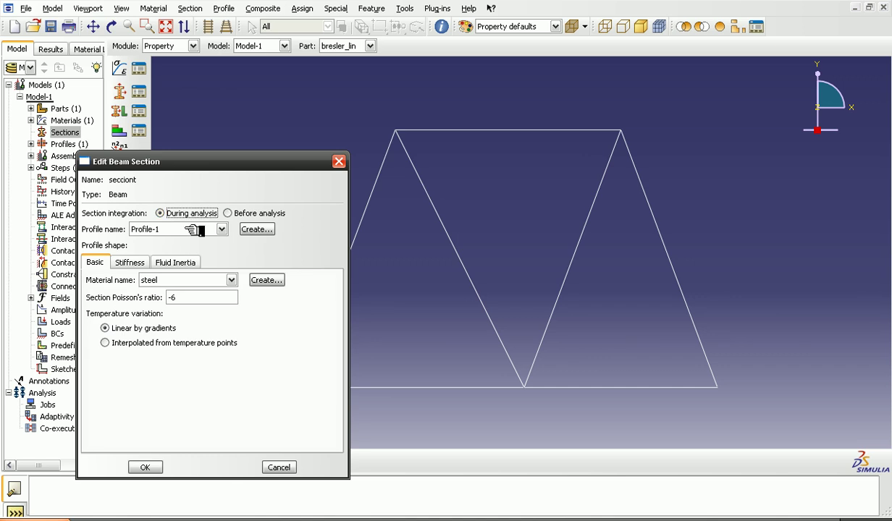
triple_click(197, 298)
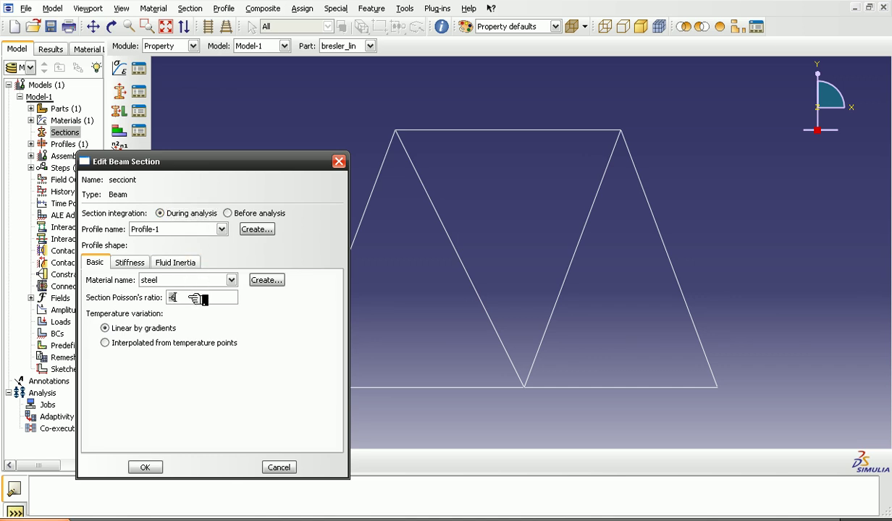
key(BackSpace)
text(.7)
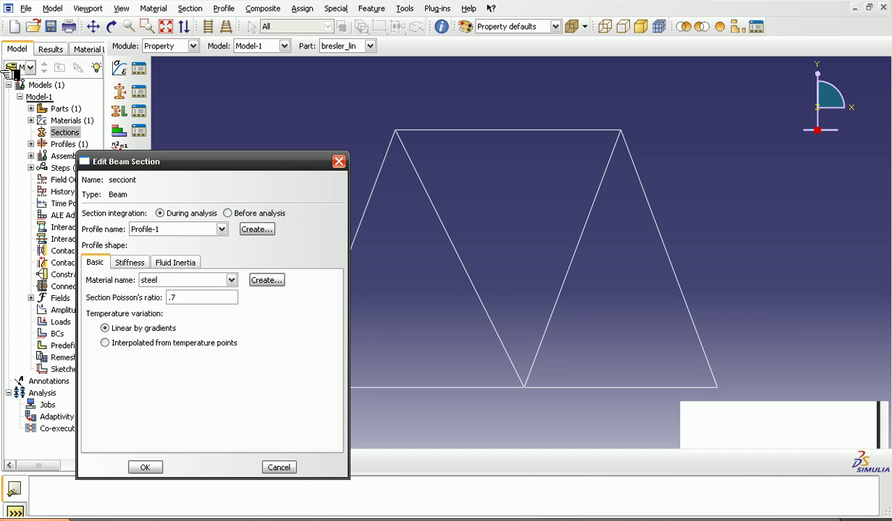
Start a second T-shaped profile from within the beam section definition
click(222, 229)
click(224, 230)
click(225, 230)
click(226, 230)
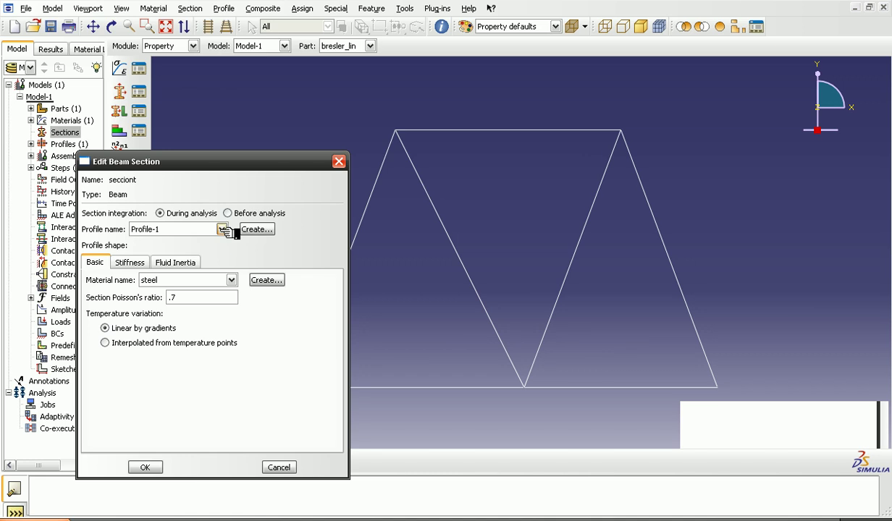
click(250, 230)
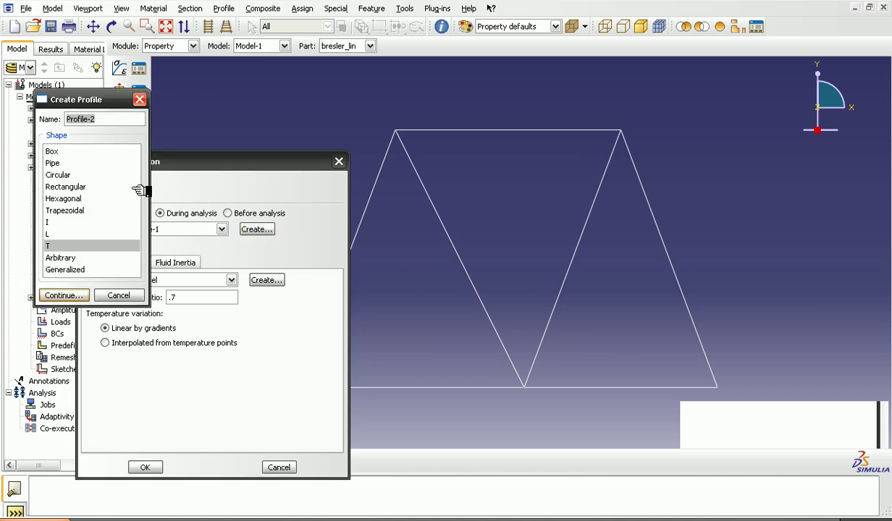
click(64, 248)
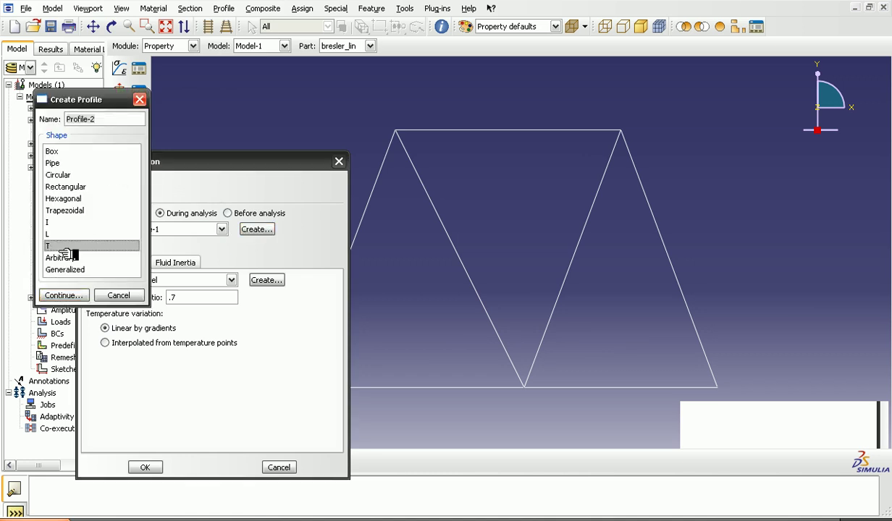
click(63, 296)
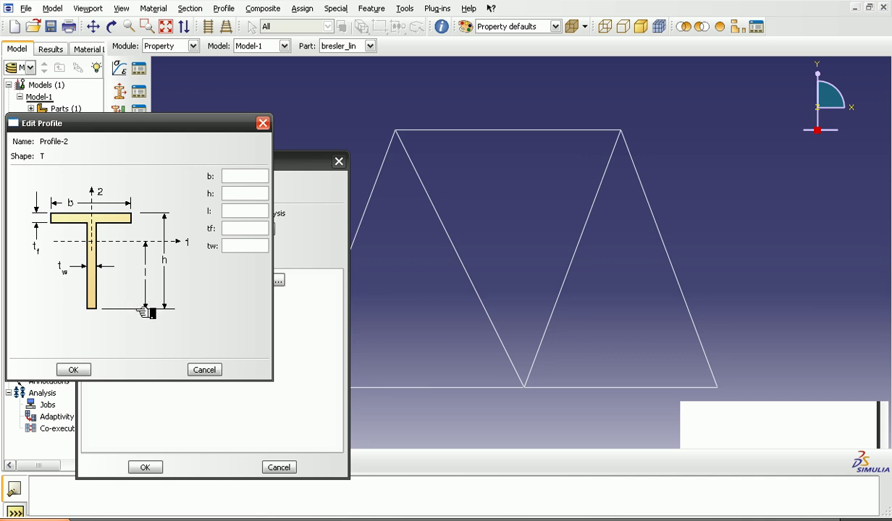
Give the second T profile dimensions b 6, h 6, l 4, tf 1 and tw 1, and save it
click(228, 193)
text(6)
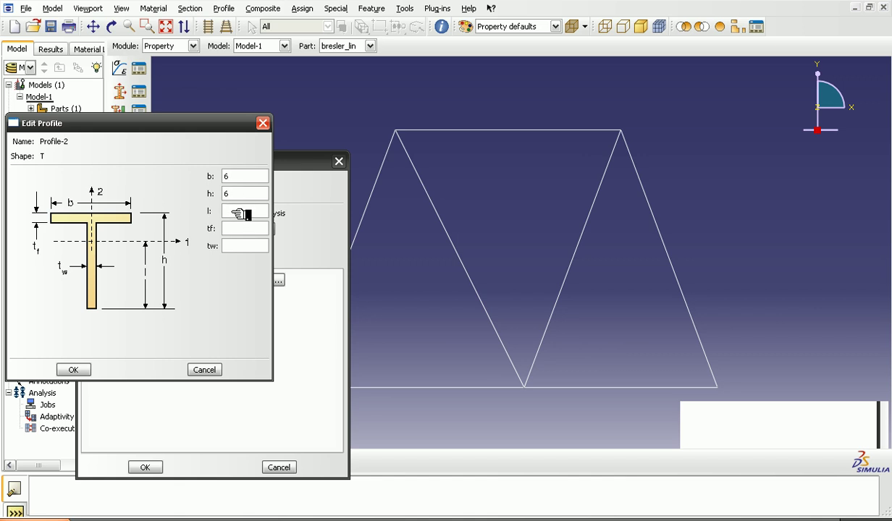
click(240, 212)
text(4)
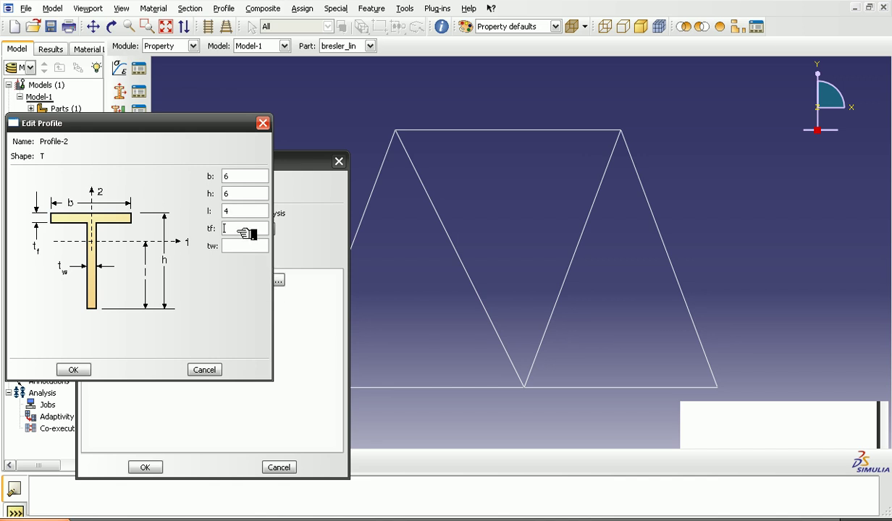
click(246, 234)
text(1)
click(248, 246)
text(1)
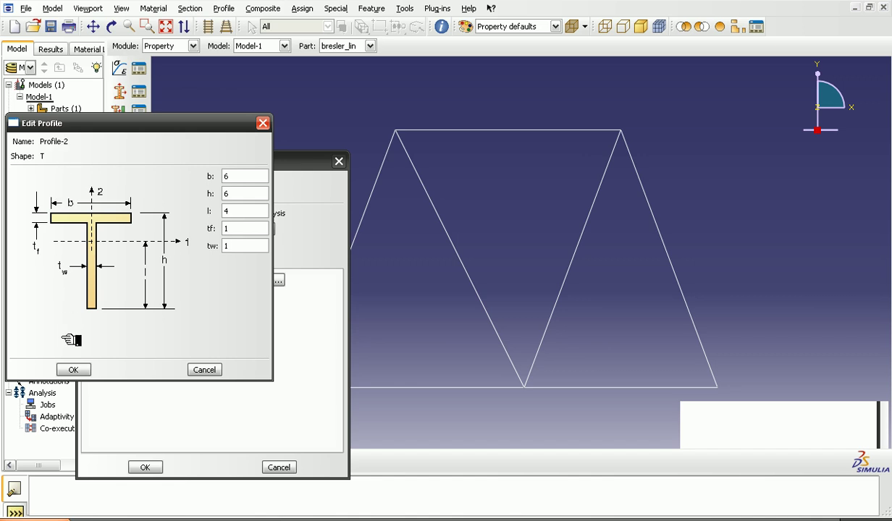
click(73, 370)
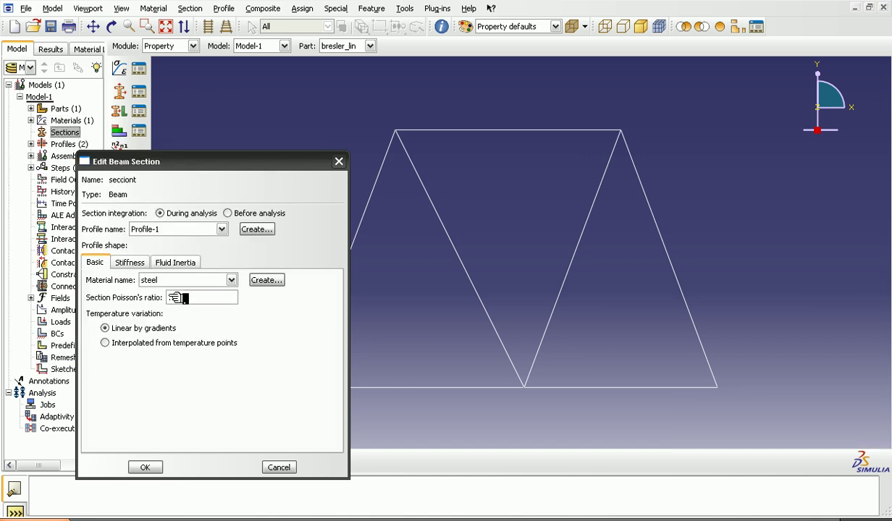
Assign Profile-2 to the beam section and try to save the section
click(221, 229)
click(221, 255)
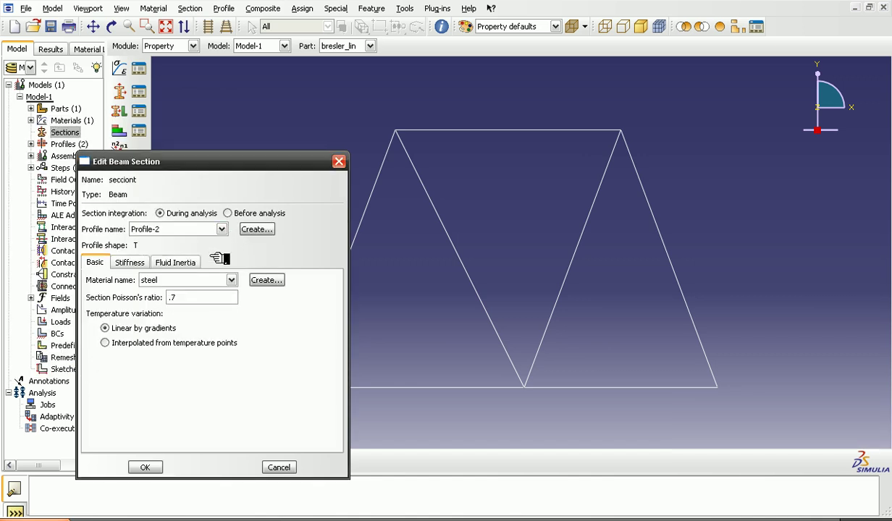
click(149, 467)
click(213, 338)
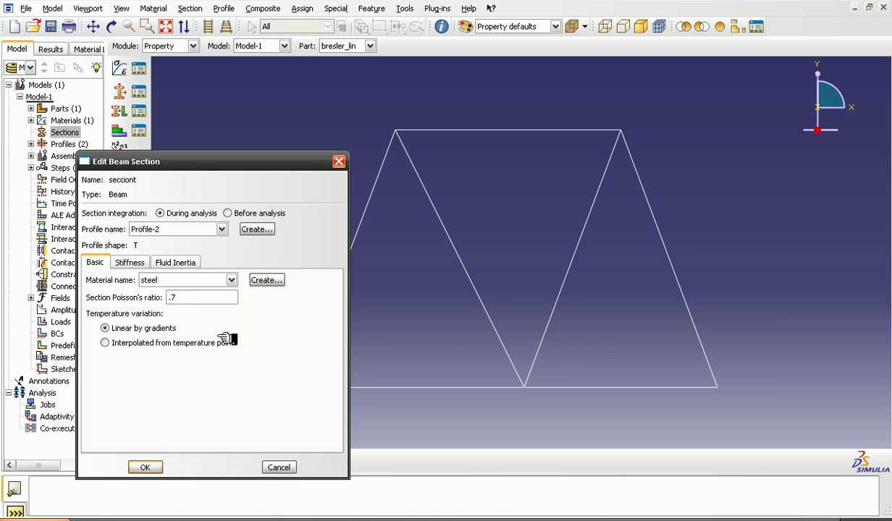
Set the section Poisson's ratio to .3 and save the beam section
click(194, 300)
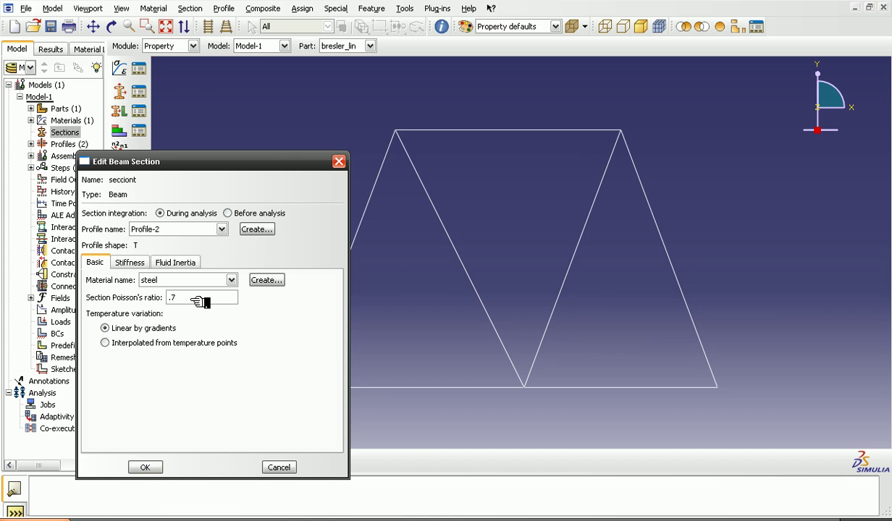
text(.3)
click(154, 469)
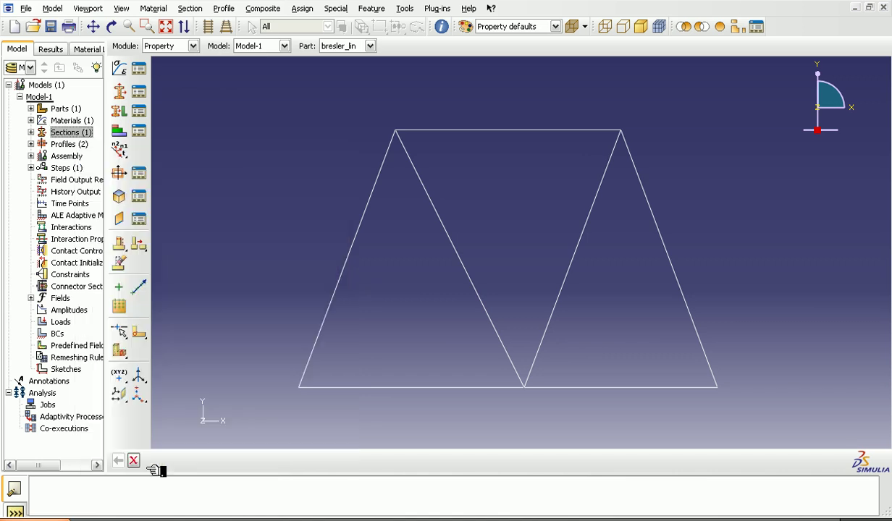